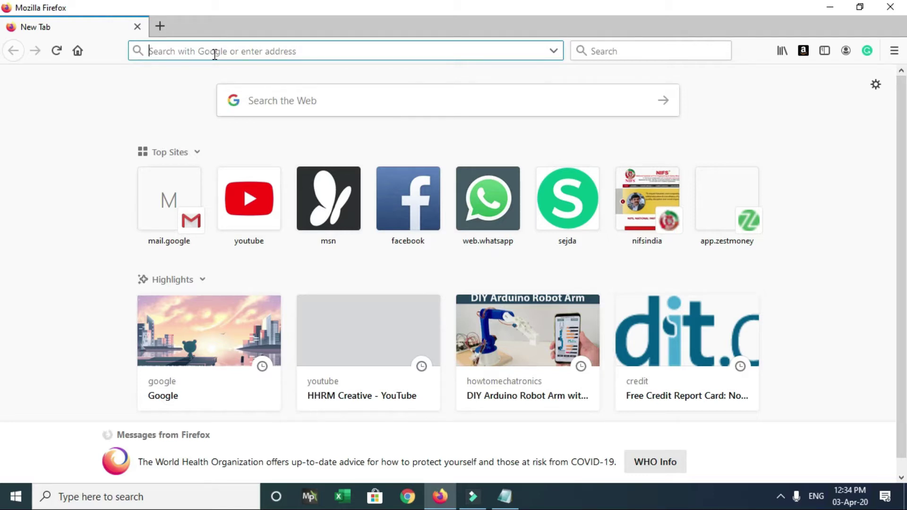
# - Search the web for "EPF LOGIN" and open the Member Home - EPFO result
pyautogui.write('EPF')
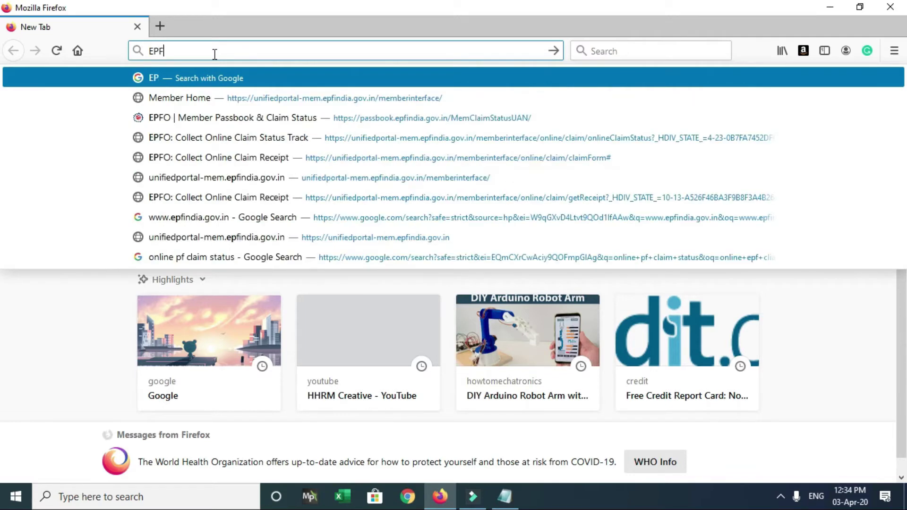
pyautogui.write(' LOGIN')
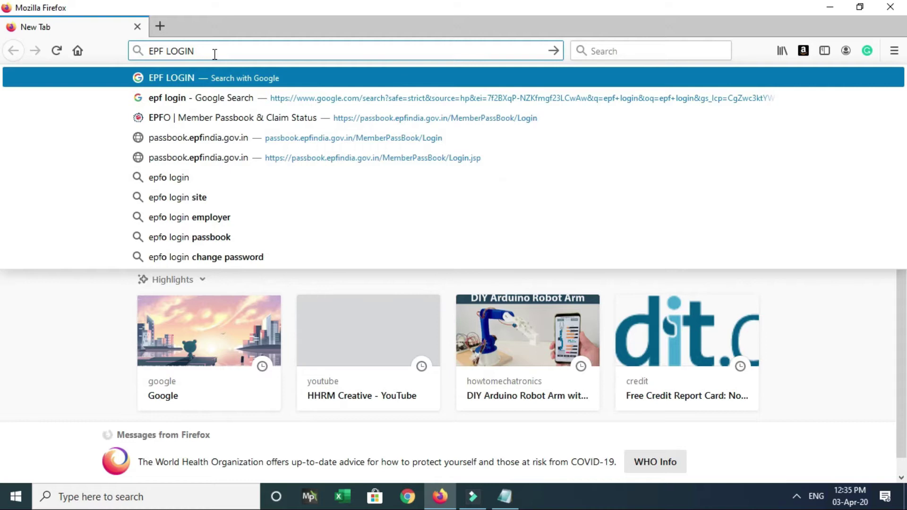
pyautogui.press('Return')
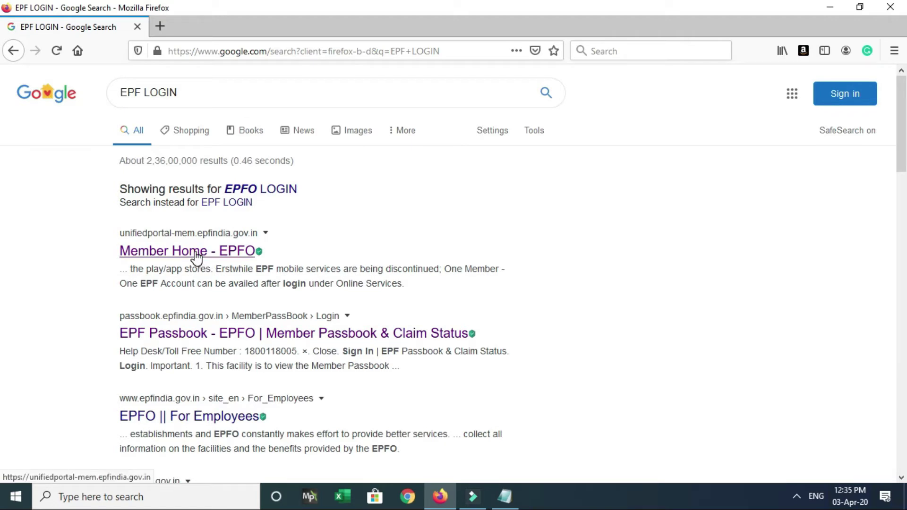
pyautogui.click(234, 257)
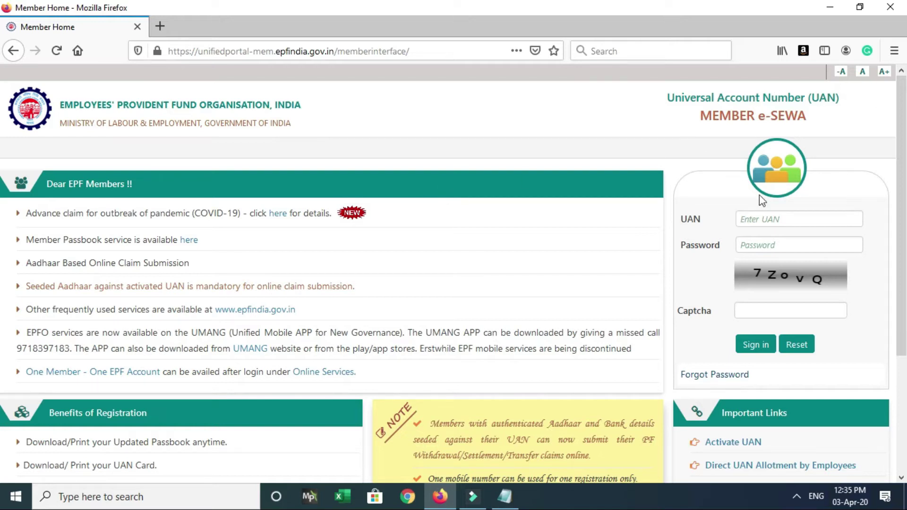
# - Enter the member's UAN in the Member e-Sewa sign-in form
pyautogui.click(750, 218)
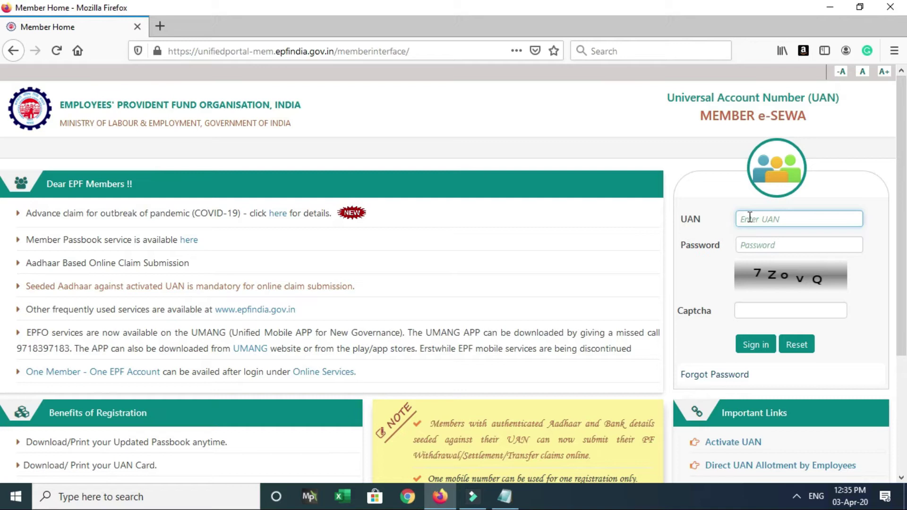
pyautogui.click(750, 252)
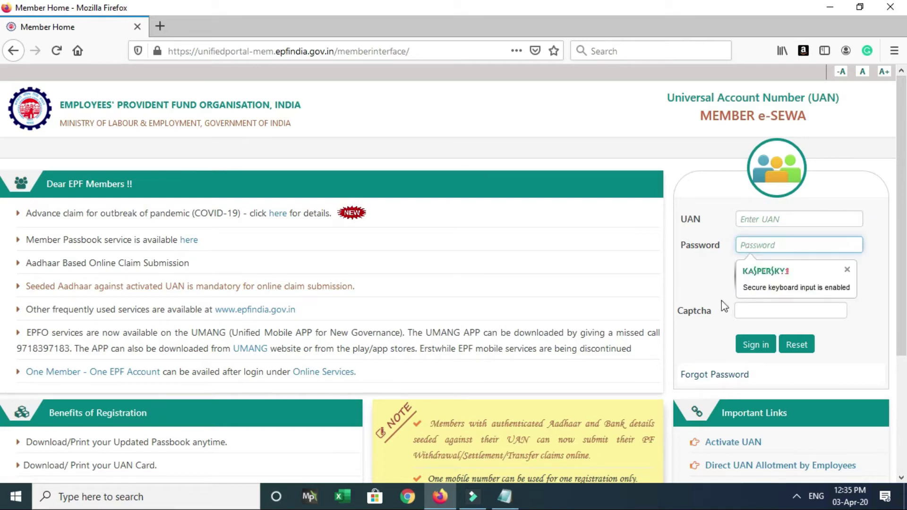
pyautogui.click(715, 310)
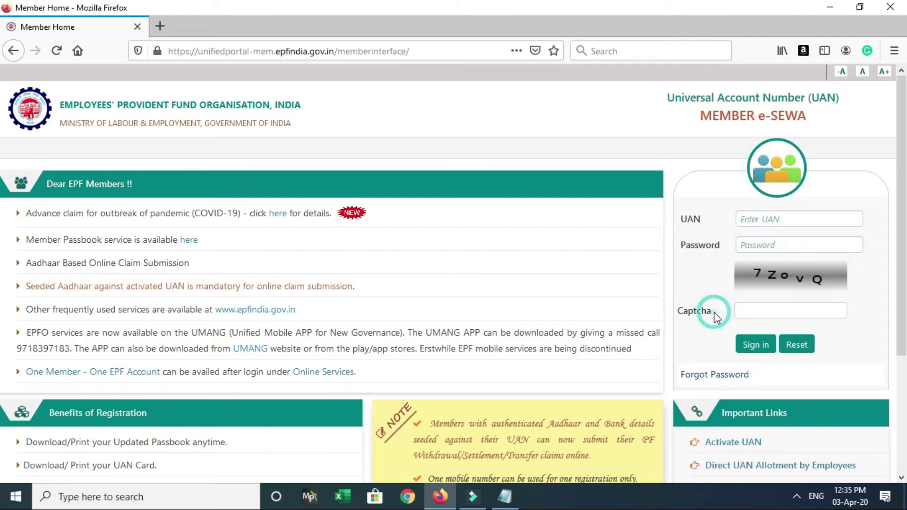
pyautogui.click(765, 309)
pyautogui.click(743, 219)
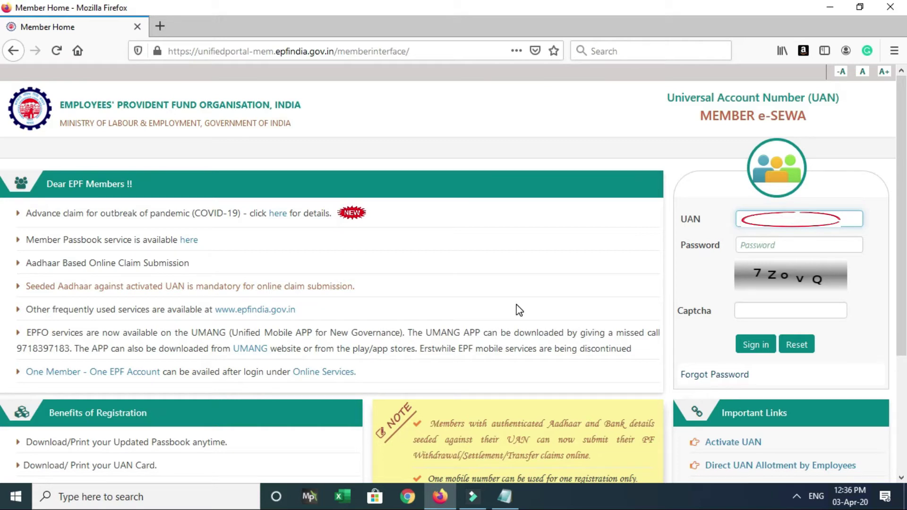
pyautogui.click(759, 246)
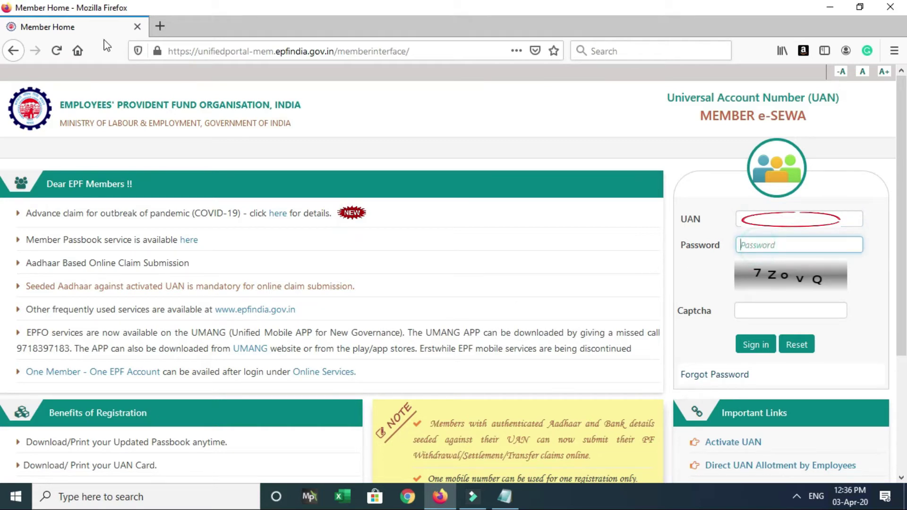
pyautogui.click(160, 26)
pyautogui.click(173, 52)
pyautogui.write('M')
pyautogui.press('BackSpace')
pyautogui.press('BackSpace')
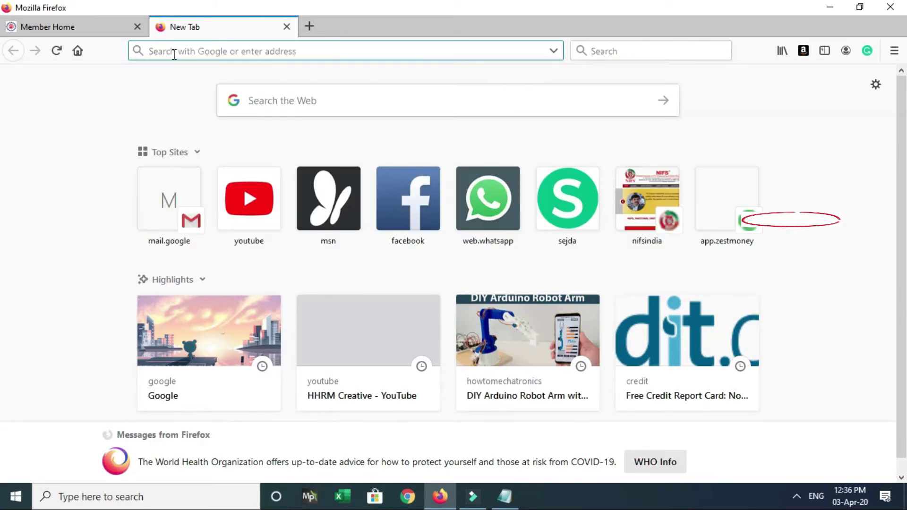
# - Return to the Member Home page and enter the account password in the sign-in form
pyautogui.click(76, 29)
pyautogui.write('****')
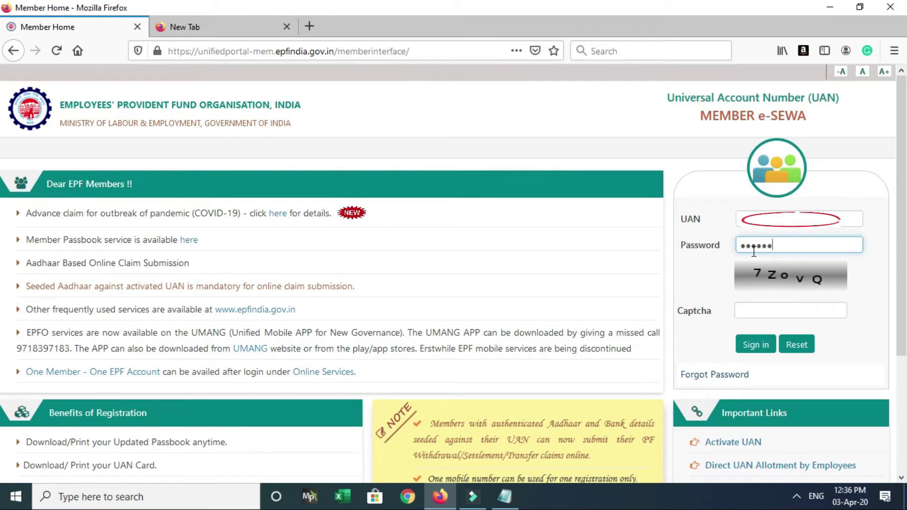
pyautogui.click(765, 309)
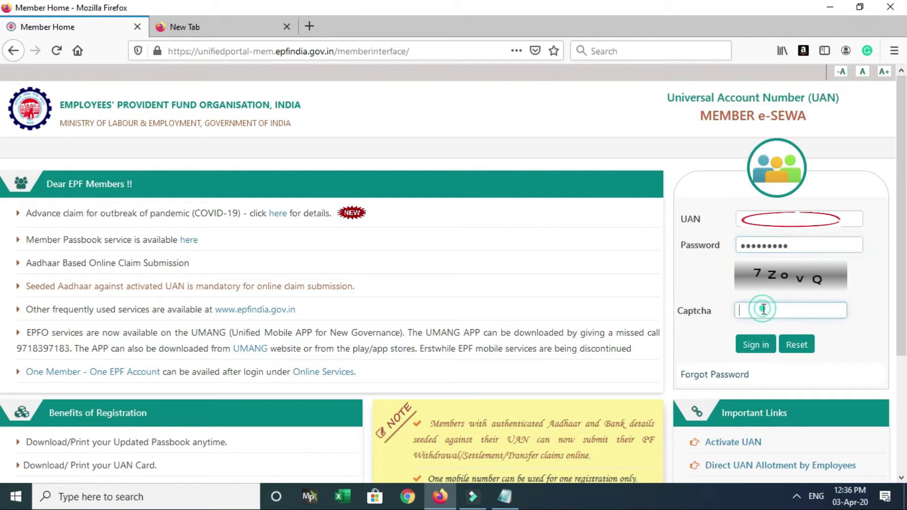
pyautogui.press('capslock')
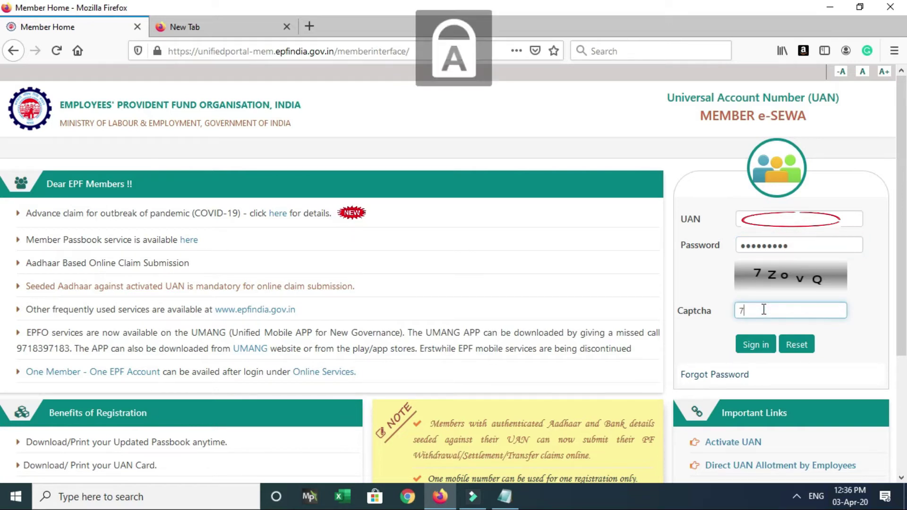
pyautogui.write('7Z')
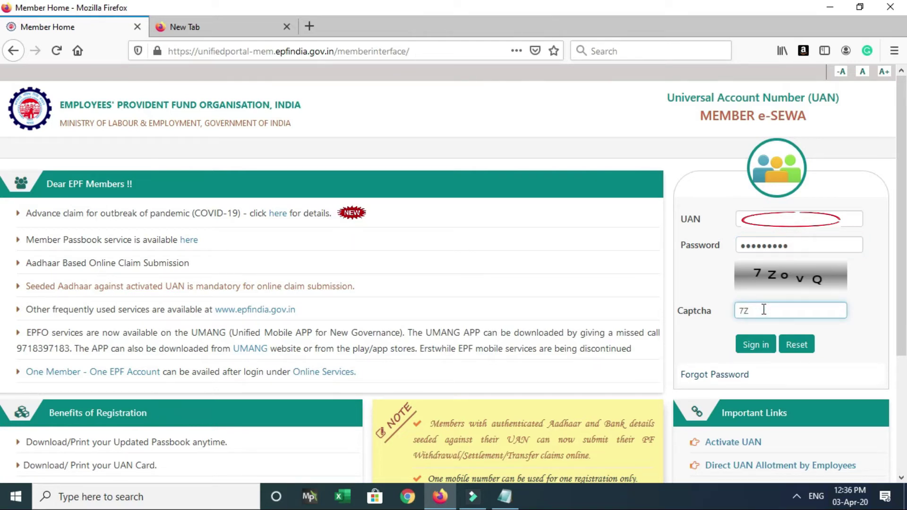
pyautogui.press('capslock')
pyautogui.write('o')
pyautogui.press('capslock')
pyautogui.write('V')
pyautogui.press('capslock')
pyautogui.write('q')
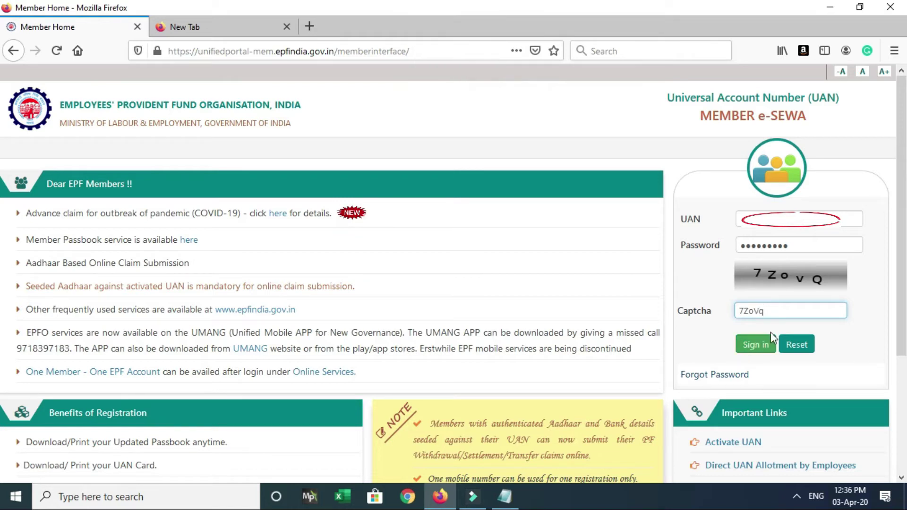
pyautogui.press('BackSpace')
pyautogui.press('BackSpace')
pyautogui.press('BackSpace')
pyautogui.press('BackSpace')
pyautogui.press('BackSpace')
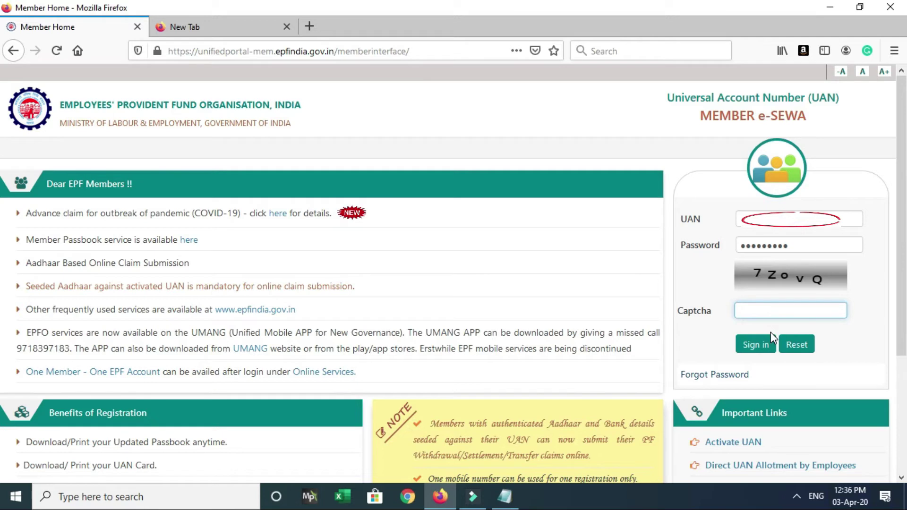
# - Enter the captcha exactly as displayed, matching upper and lower case, and sign in to the member portal
pyautogui.write('77')
pyautogui.press('capslock')
pyautogui.write('Z')
pyautogui.press('capslock')
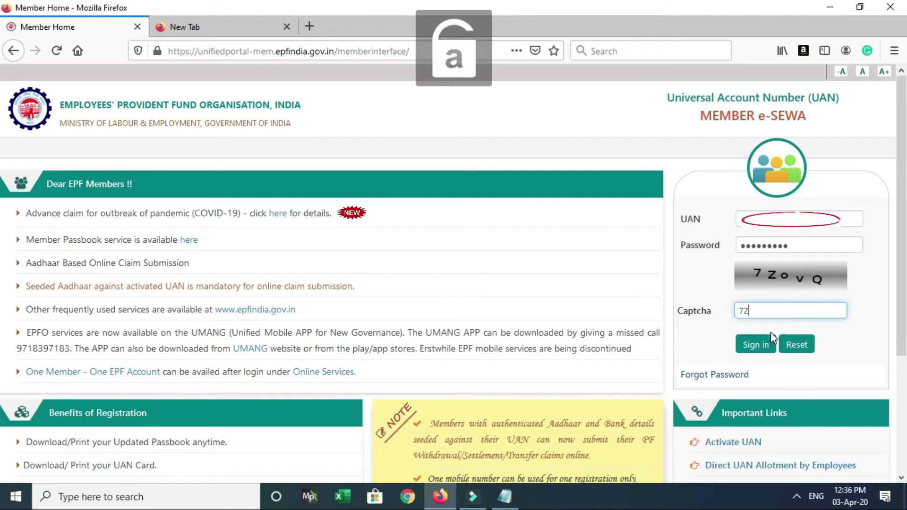
pyautogui.write('o')
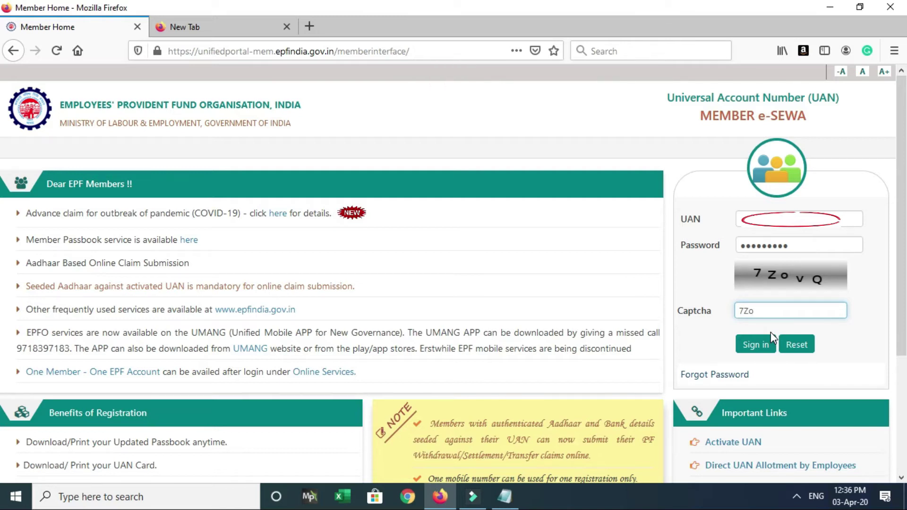
pyautogui.write('v')
pyautogui.press('capslock')
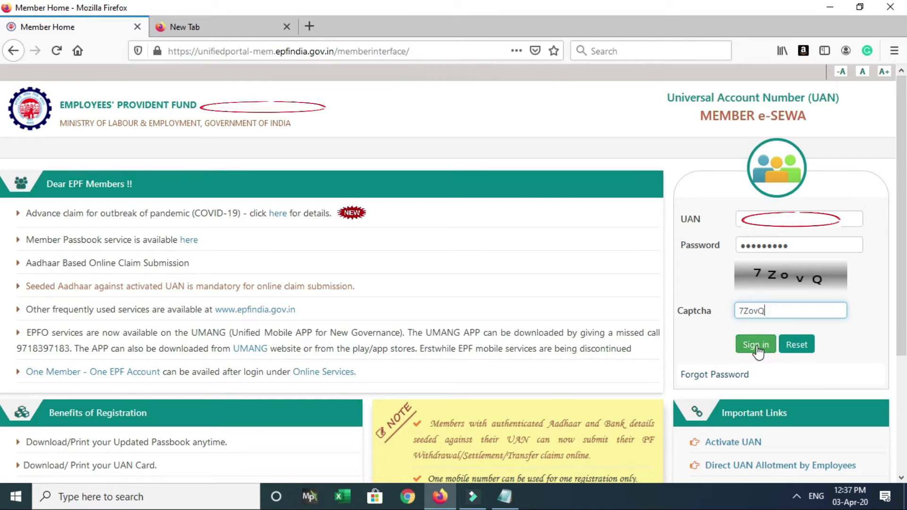
pyautogui.click(756, 347)
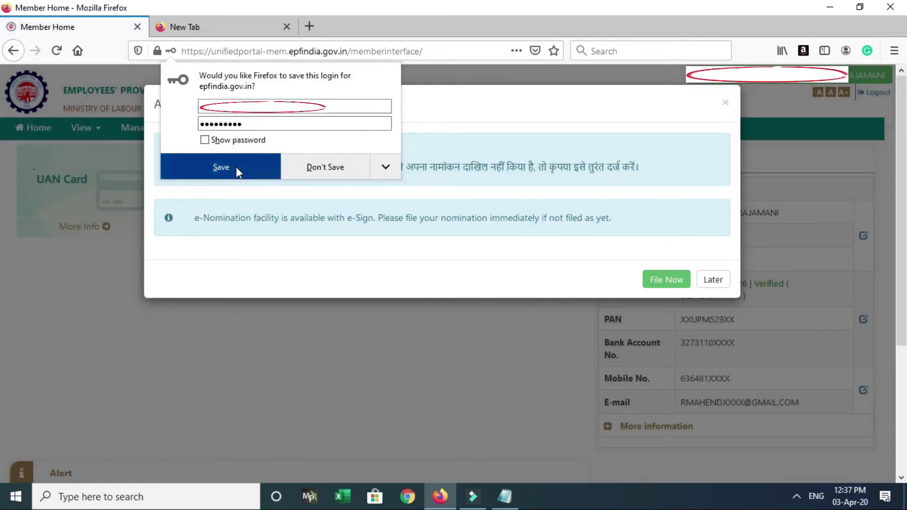
# - Decline saving the login in the browser and postpone the e-Nomination filing
pyautogui.click(322, 169)
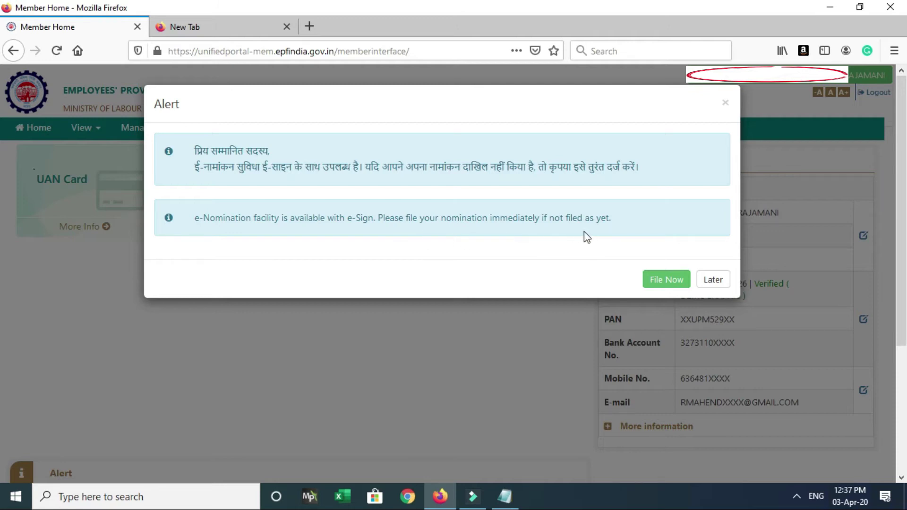
pyautogui.click(712, 282)
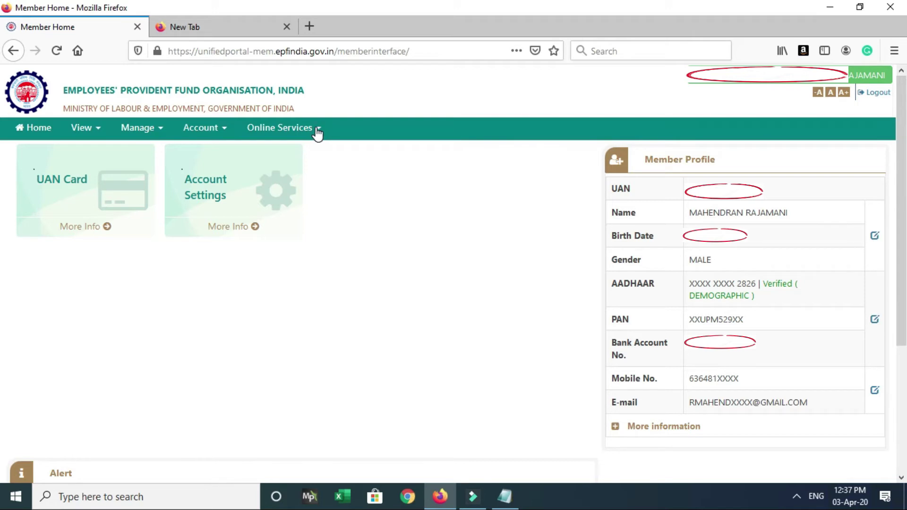
# - Open the online service Claim (Form-31,19,10C&10D) and look through the member, KYC and service details
pyautogui.click(318, 131)
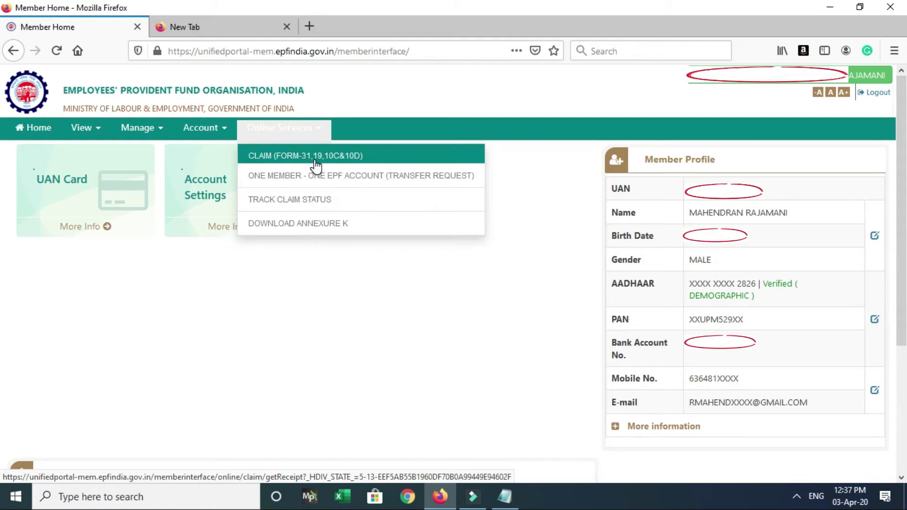
pyautogui.click(343, 157)
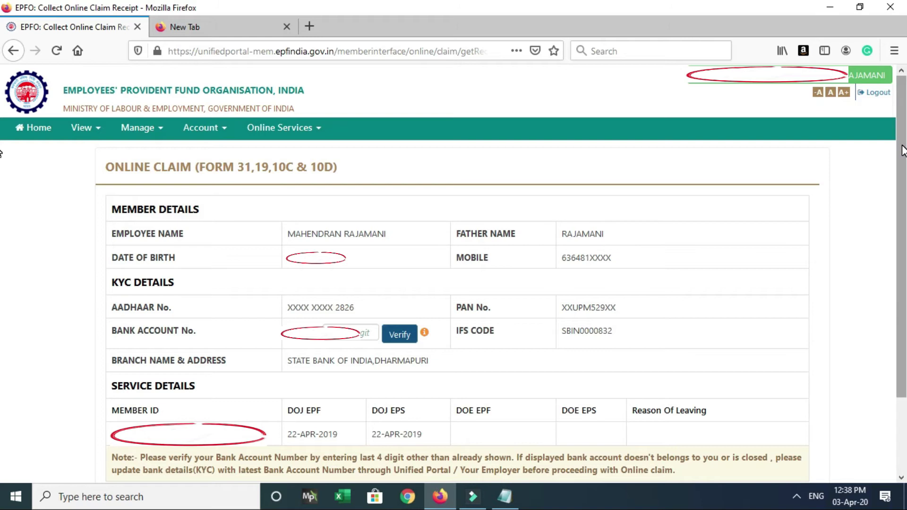
pyautogui.moveTo(902, 150)
pyautogui.mouseDown()
pyautogui.moveTo(903, 180)
pyautogui.moveTo(898, 134)
pyautogui.mouseUp()
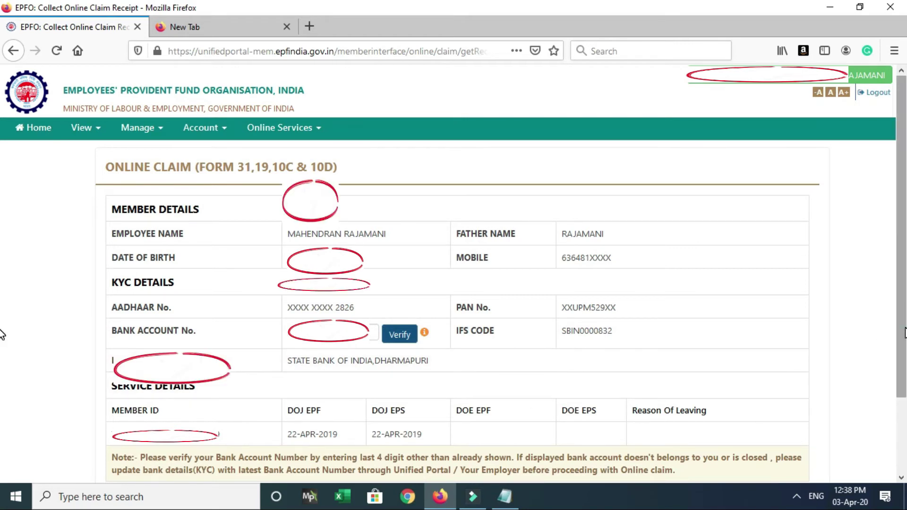
pyautogui.scroll(-3, 2, 335)
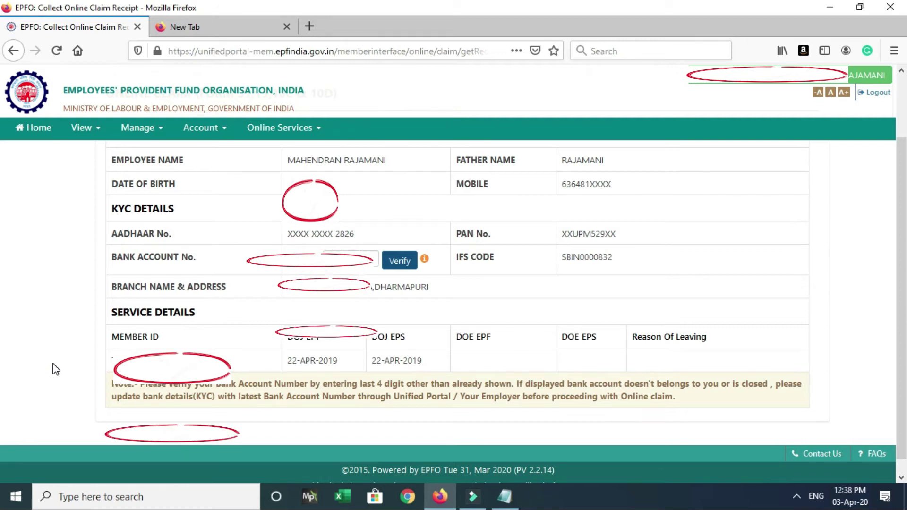
pyautogui.scroll(3, 55, 370)
# - Verify the bank account with its last four digits and agree to the Certificate of Undertaking
pyautogui.click(351, 332)
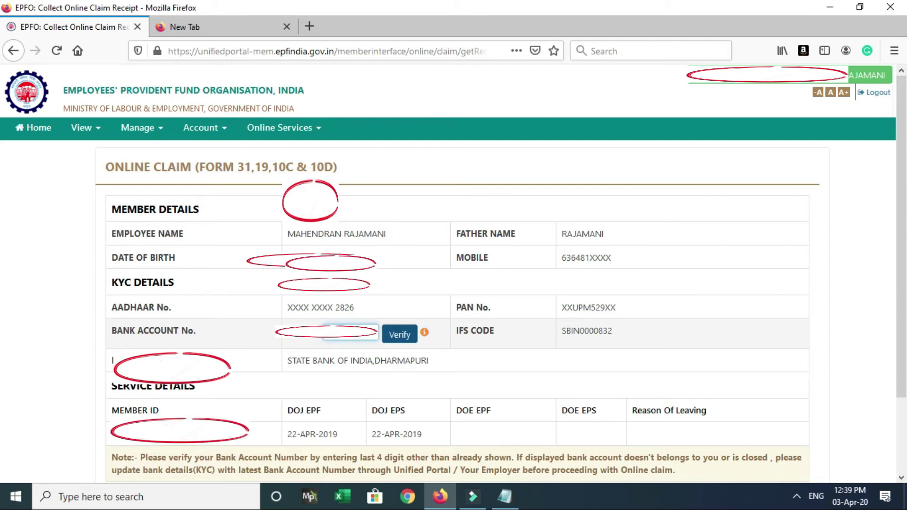
pyautogui.click(400, 335)
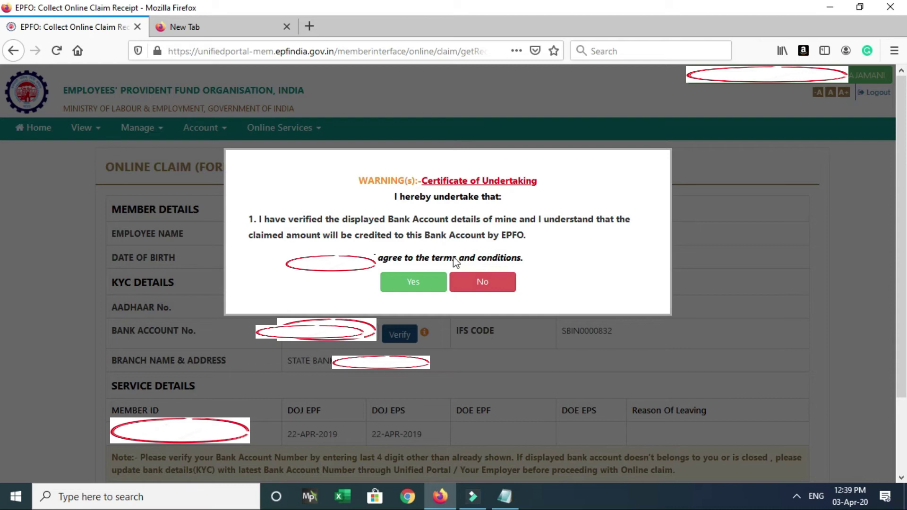
pyautogui.click(414, 284)
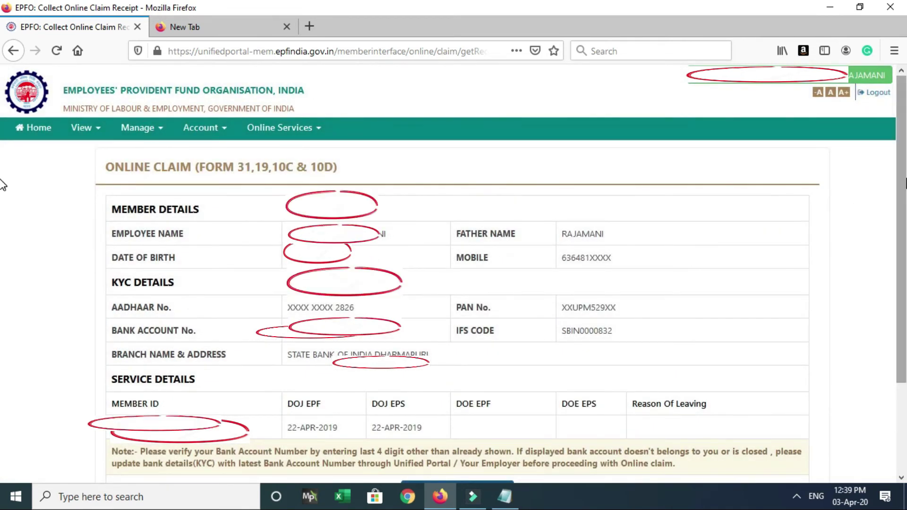
# - Proceed to the online claim and choose PF ADVANCE (FORM-31) as the claim to apply for
pyautogui.scroll(-2, 902, 184)
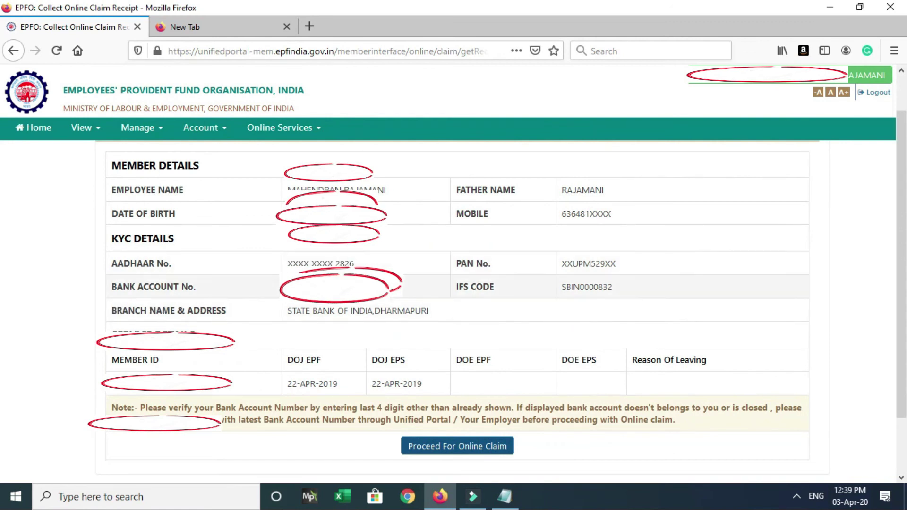
pyautogui.click(446, 451)
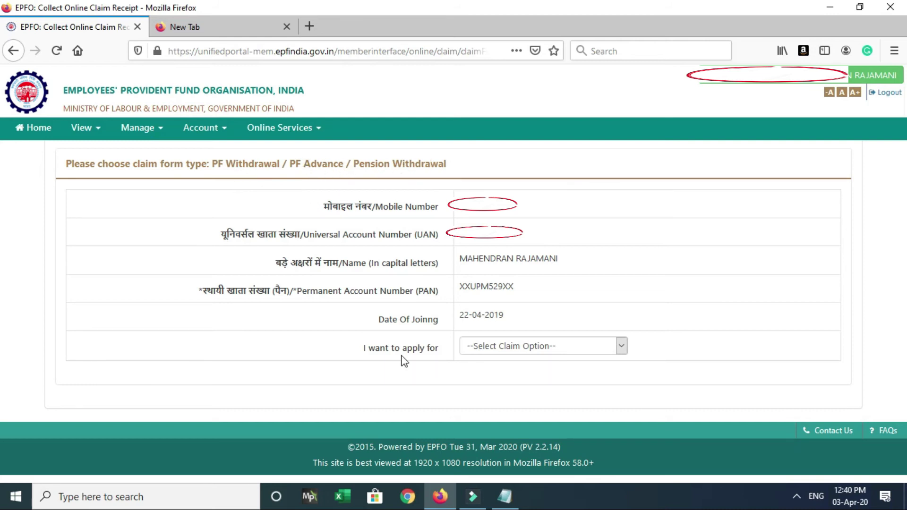
pyautogui.click(621, 350)
pyautogui.click(621, 351)
pyautogui.click(621, 351)
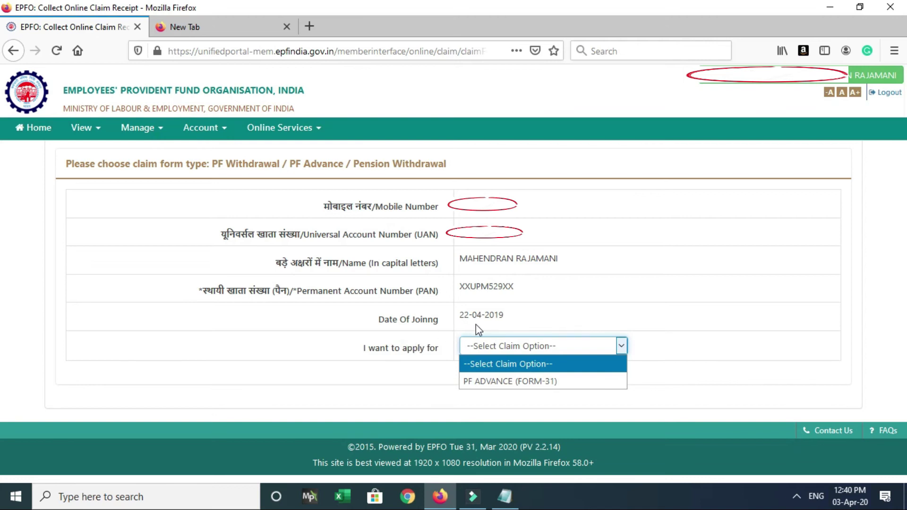
pyautogui.click(481, 381)
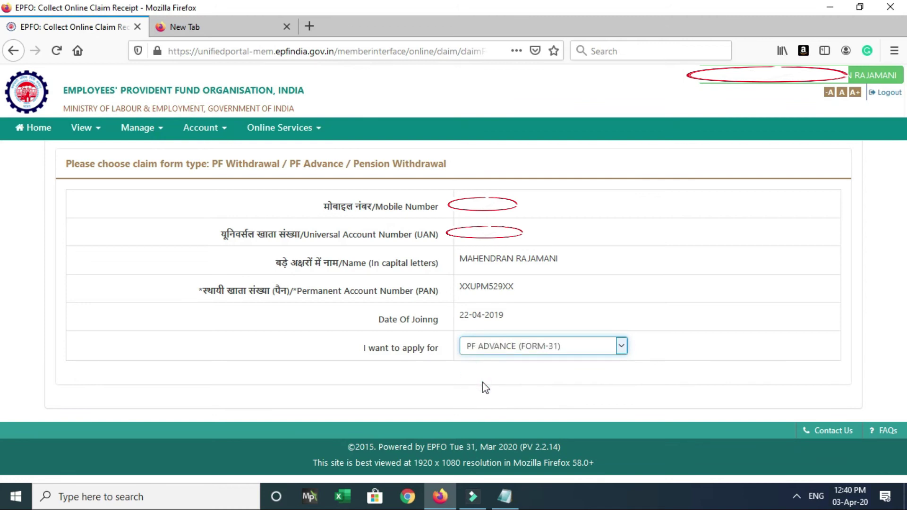
pyautogui.scroll(-1, 603, 342)
pyautogui.click(604, 355)
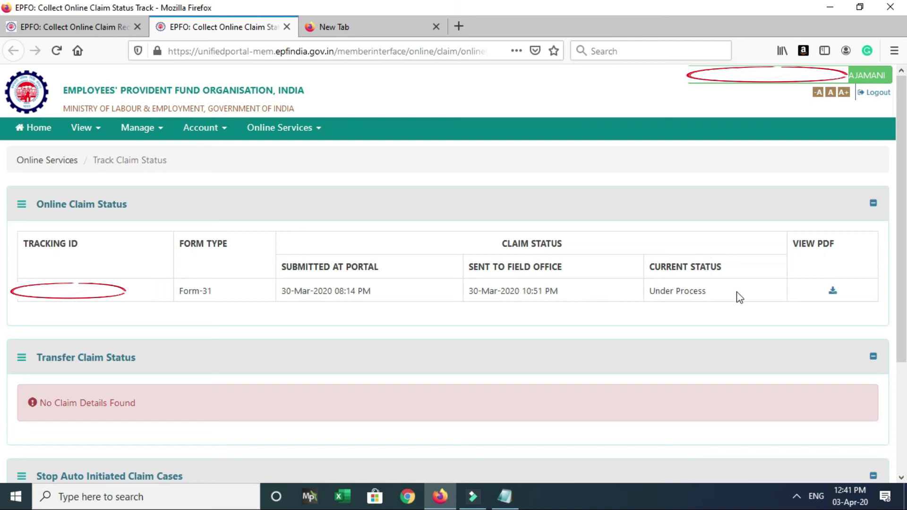
# - Open the PDF of the submitted Form-31 claim from the online claim status and examine its entries
pyautogui.click(832, 292)
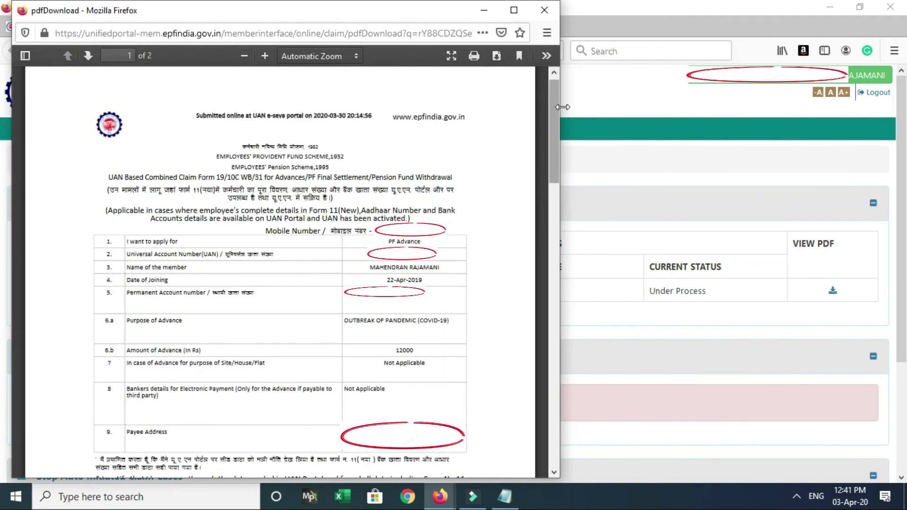
pyautogui.click(554, 102)
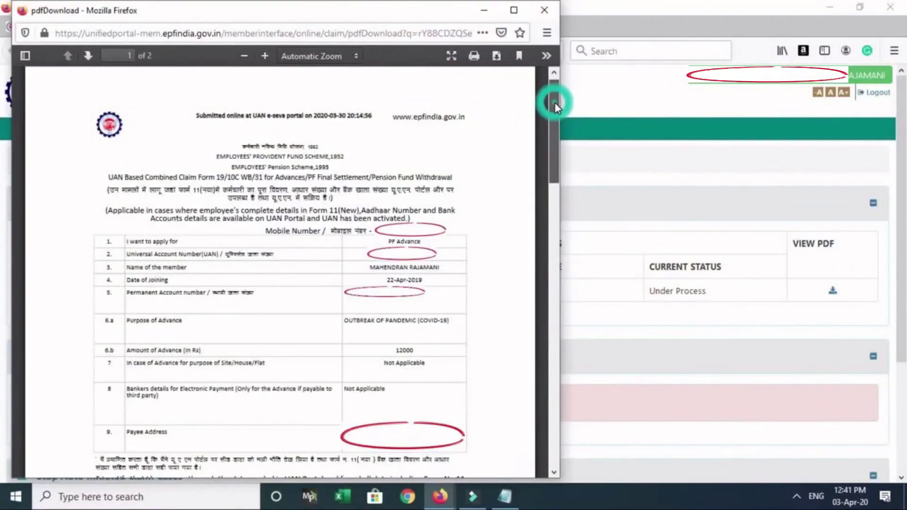